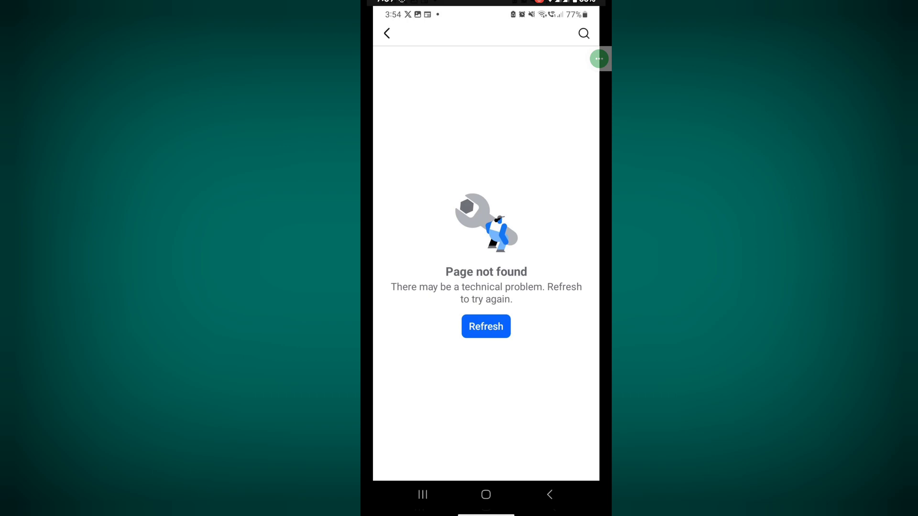
- Search the Play Store for 'facebook' and check Facebook (Beta) shows as installed
{"action": "left_click", "coordinate": [486, 495]}
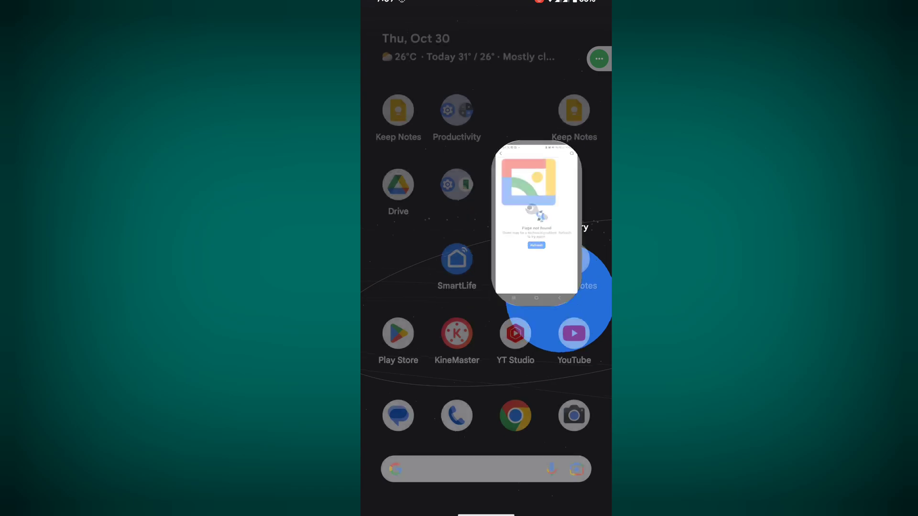
{"action": "left_click", "coordinate": [399, 346]}
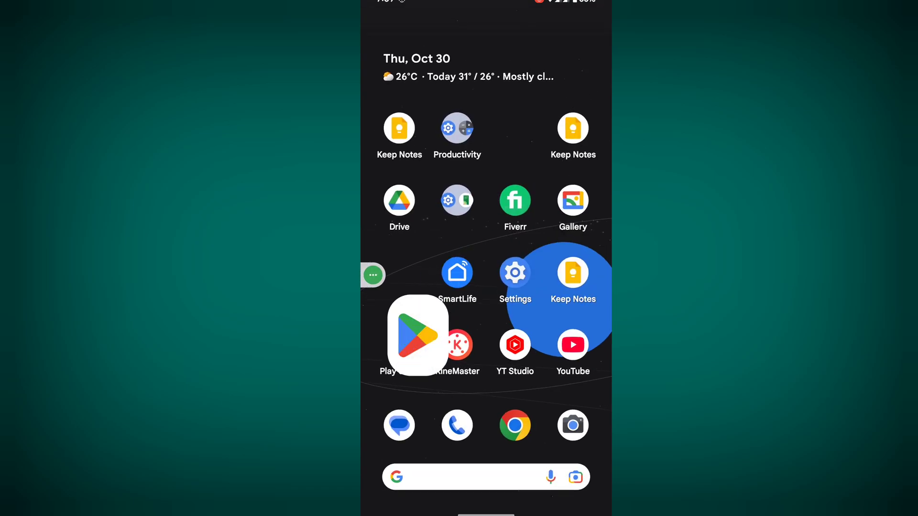
{"action": "left_click", "coordinate": [570, 492]}
{"action": "left_click", "coordinate": [460, 20]}
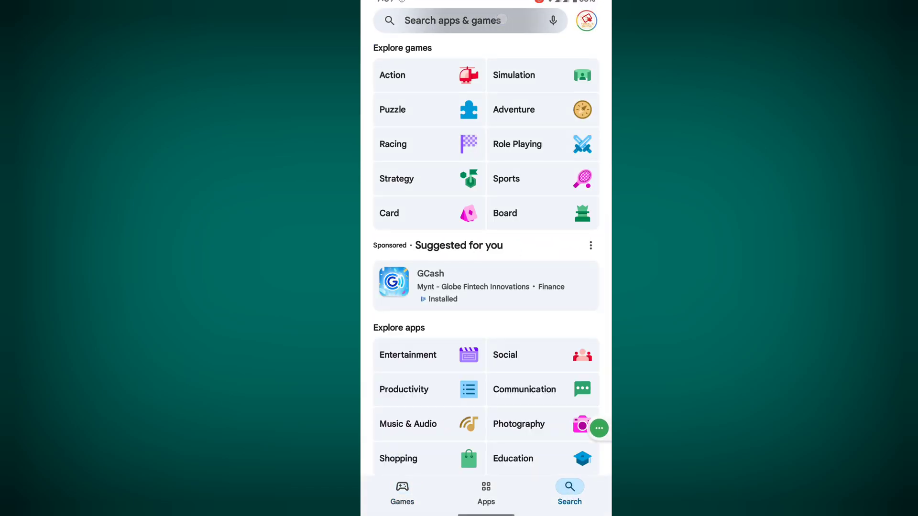
{"action": "type", "text": "f"}
{"action": "left_click", "coordinate": [417, 51]}
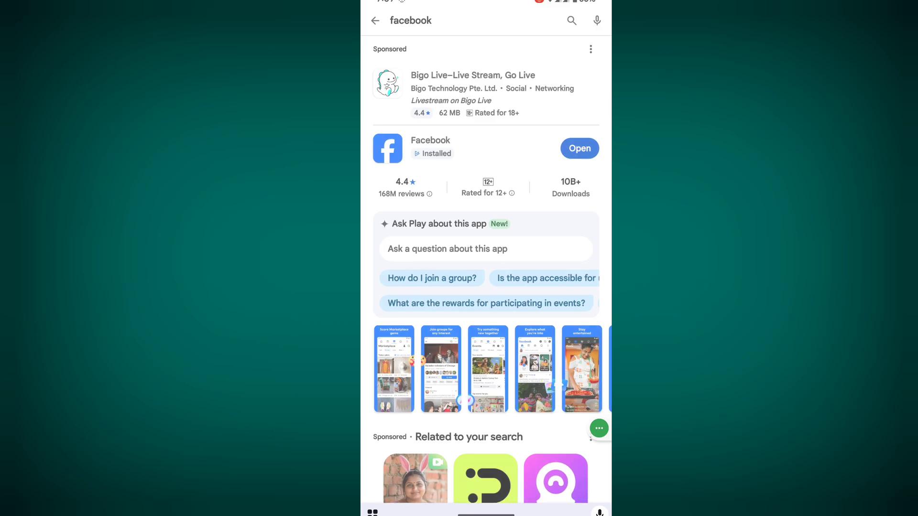
{"action": "left_click", "coordinate": [431, 140]}
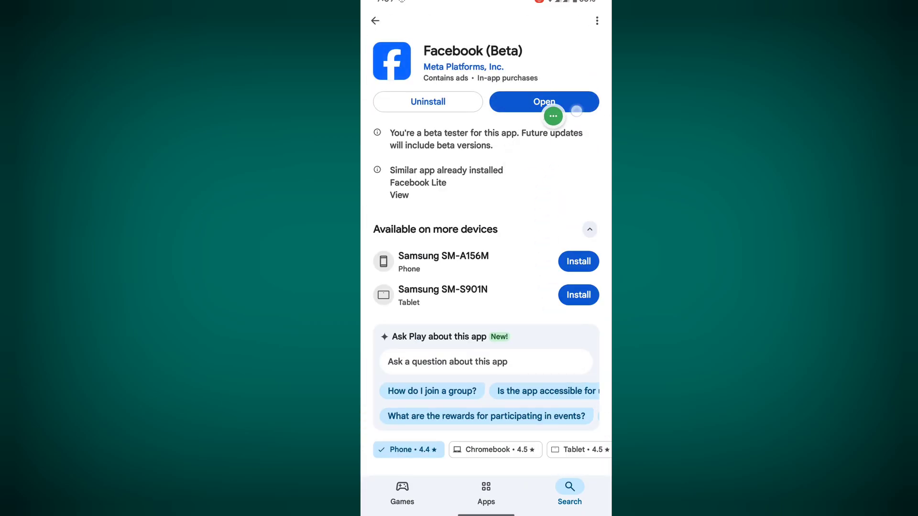
{"action": "key", "text": "Escape"}
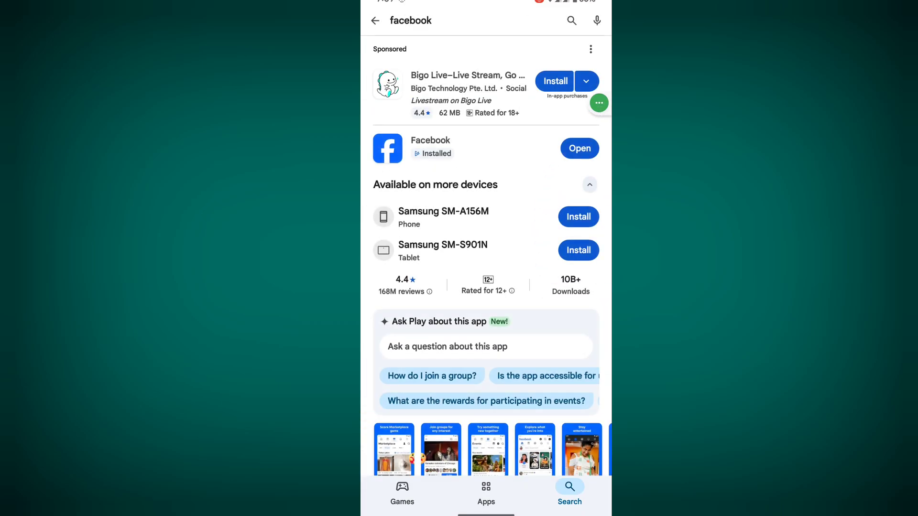
- Search '1111 vpn', start installing 1.1.1.1 + WARP, and go to the next home page
{"action": "left_click", "coordinate": [571, 21]}
{"action": "type", "text": "11"}
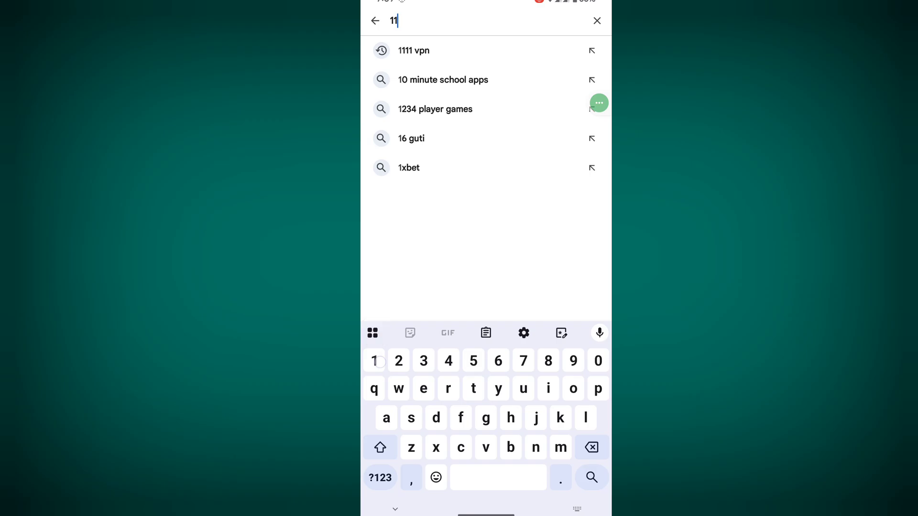
{"action": "type", "text": "11"}
{"action": "left_click", "coordinate": [478, 49]}
{"action": "left_click", "coordinate": [480, 267]}
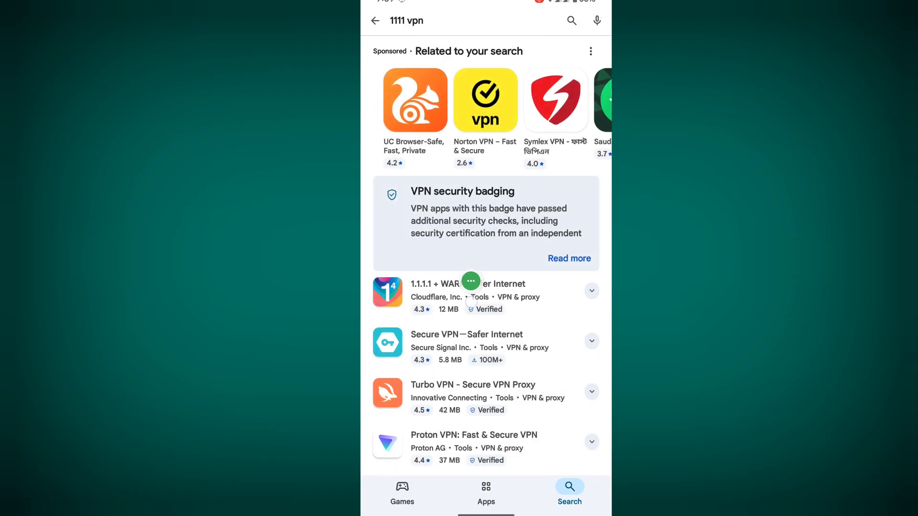
{"action": "left_click", "coordinate": [498, 147]}
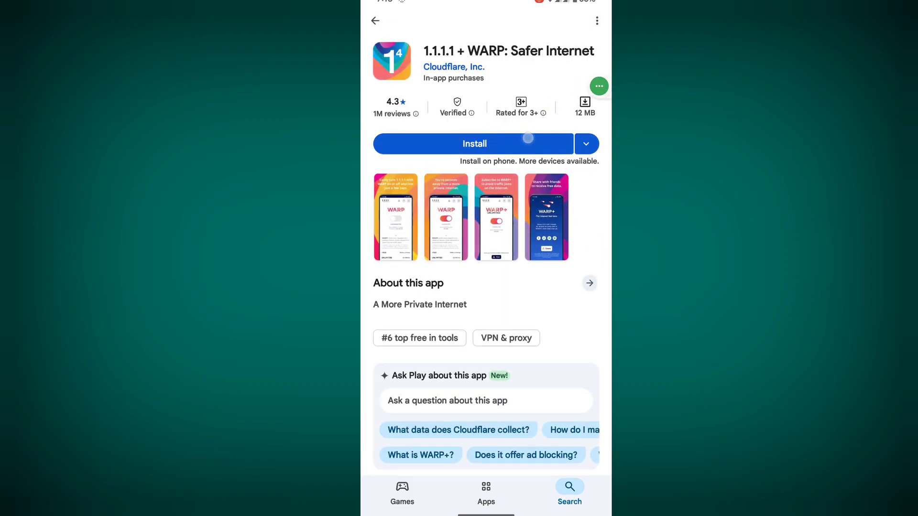
{"action": "key", "text": "super"}
{"action": "left_click_drag", "start_coordinate": [560, 295], "coordinate": [430, 294]}
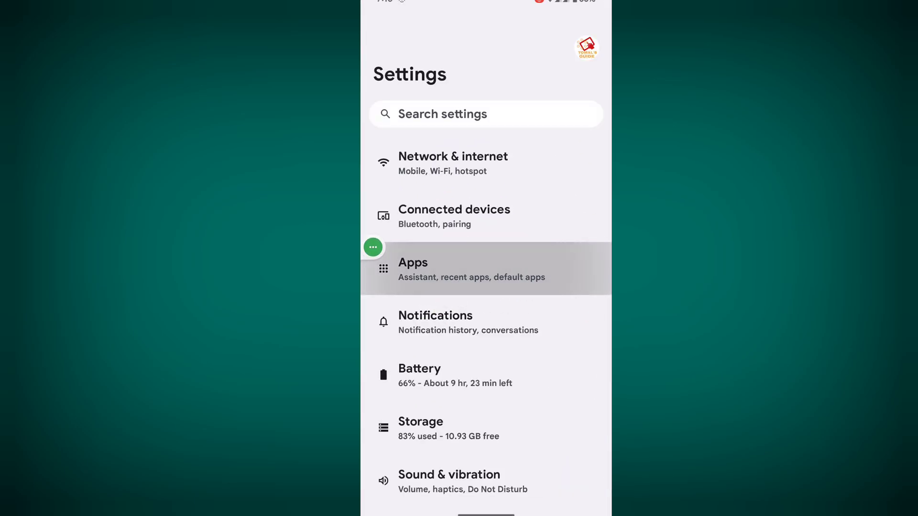
- Find Facebook among all apps by searching 'fac', and force-stop it
{"action": "left_click", "coordinate": [437, 332]}
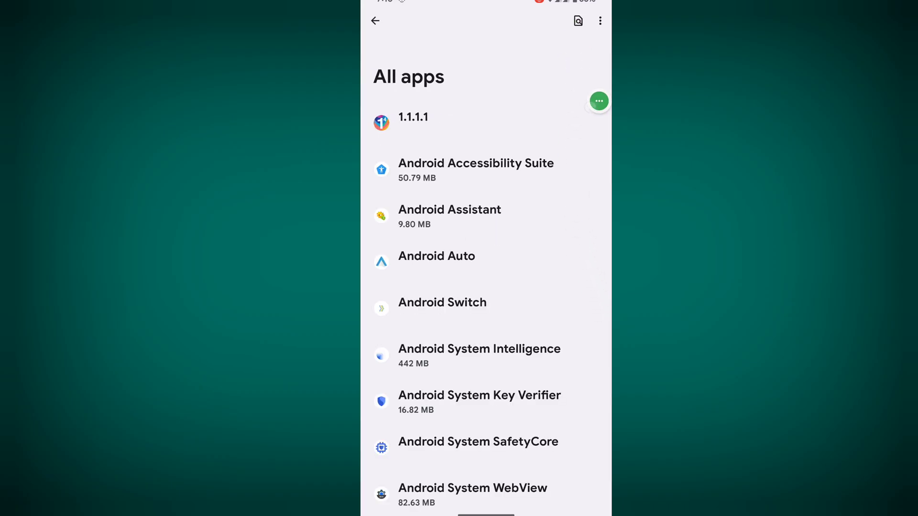
{"action": "left_click", "coordinate": [578, 21]}
{"action": "type", "text": "fac"}
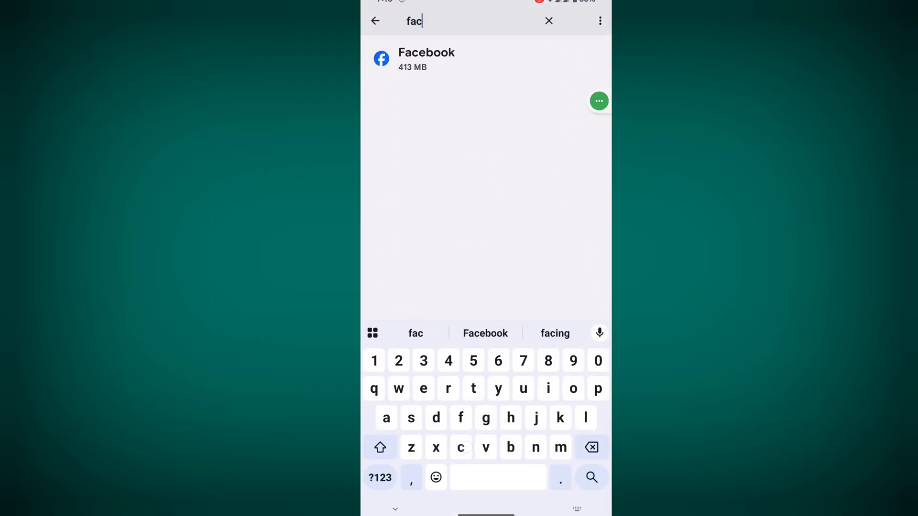
{"action": "left_click", "coordinate": [466, 62]}
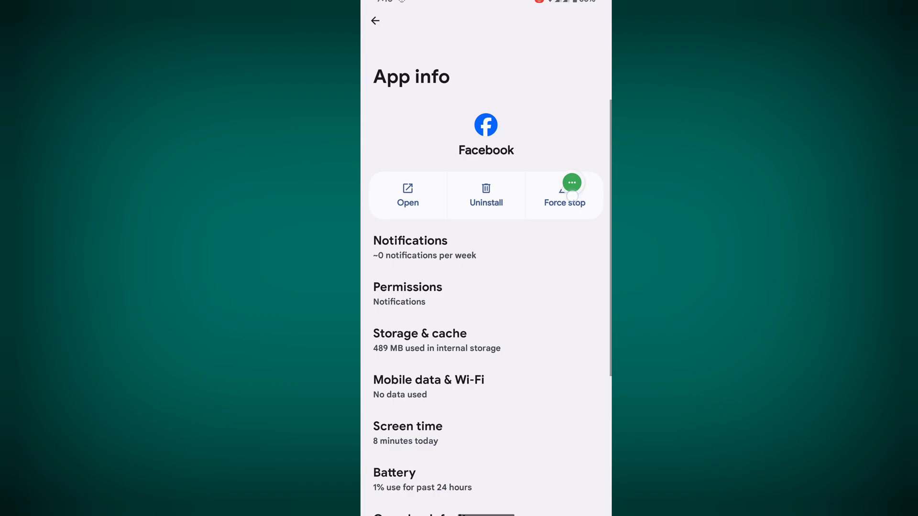
{"action": "left_click", "coordinate": [574, 204]}
{"action": "left_click", "coordinate": [574, 285]}
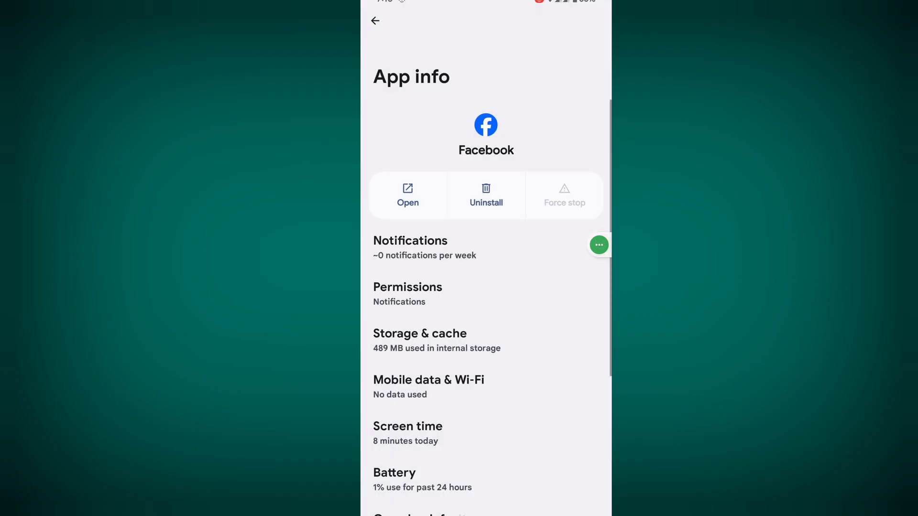
- Delete Facebook's app data from Storage & cache via Manage space, confirming twice
{"action": "left_click", "coordinate": [460, 346]}
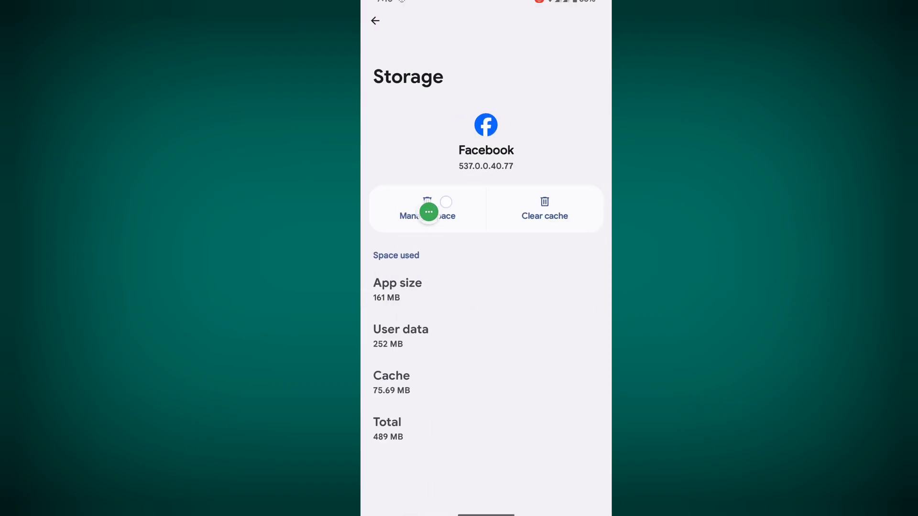
{"action": "left_click", "coordinate": [443, 214]}
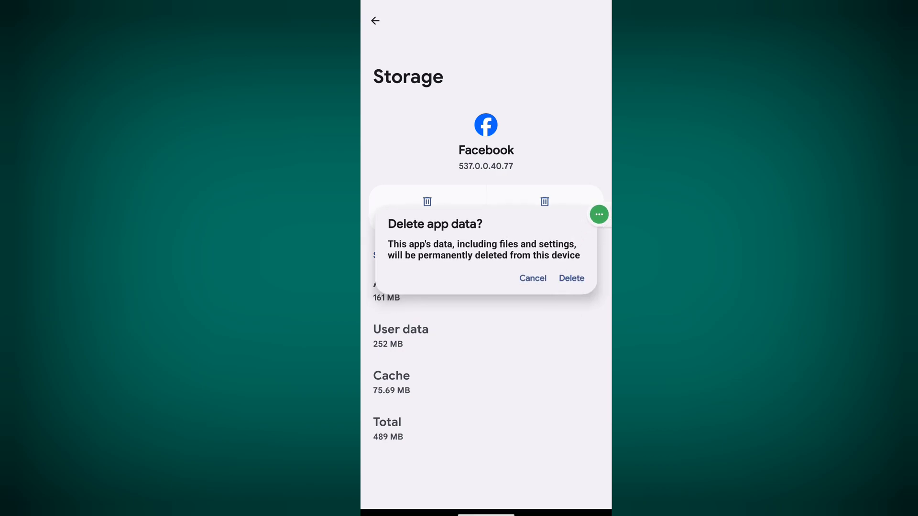
{"action": "left_click", "coordinate": [572, 278]}
{"action": "left_click", "coordinate": [432, 210]}
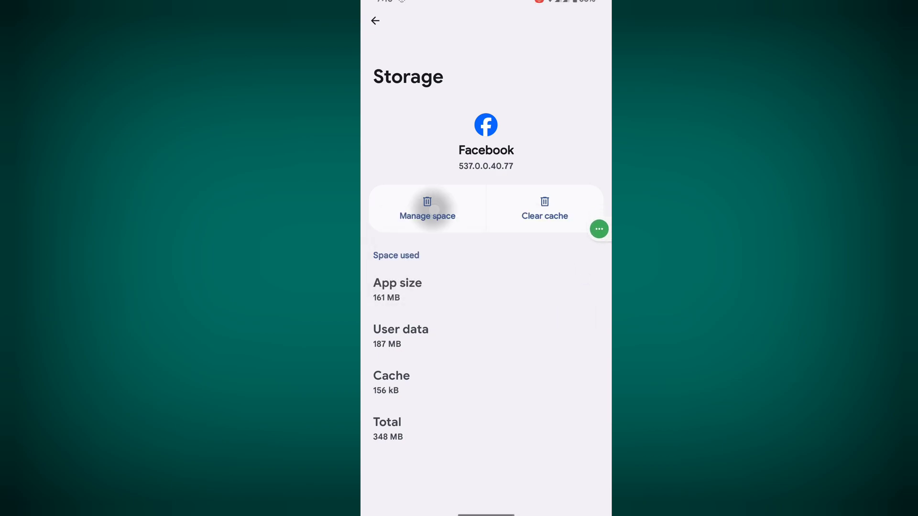
{"action": "left_click", "coordinate": [569, 277]}
{"action": "left_click", "coordinate": [431, 200]}
{"action": "left_click_drag", "start_coordinate": [486, 513], "coordinate": [486, 322]}
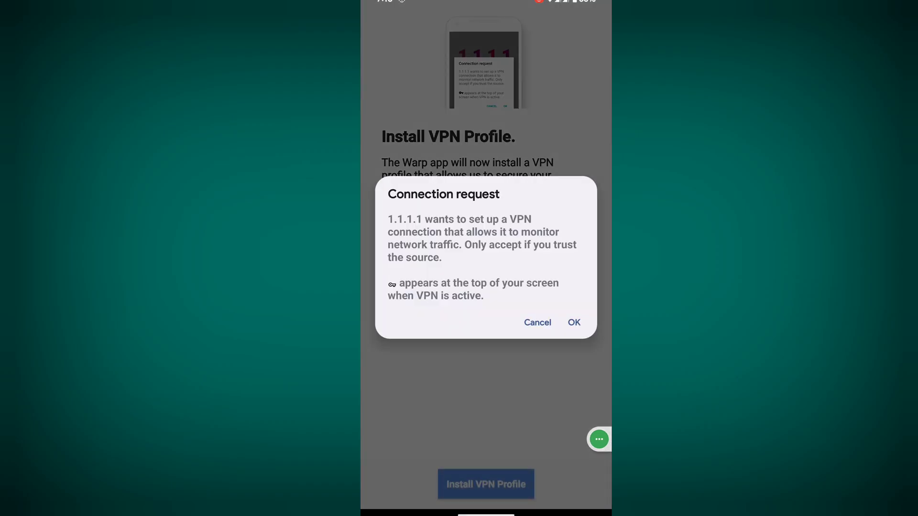
- Allow the 1.1.1.1 VPN connection request, skip Keep up to date, and turn WARP on
{"action": "left_click", "coordinate": [574, 322]}
{"action": "left_click", "coordinate": [494, 488]}
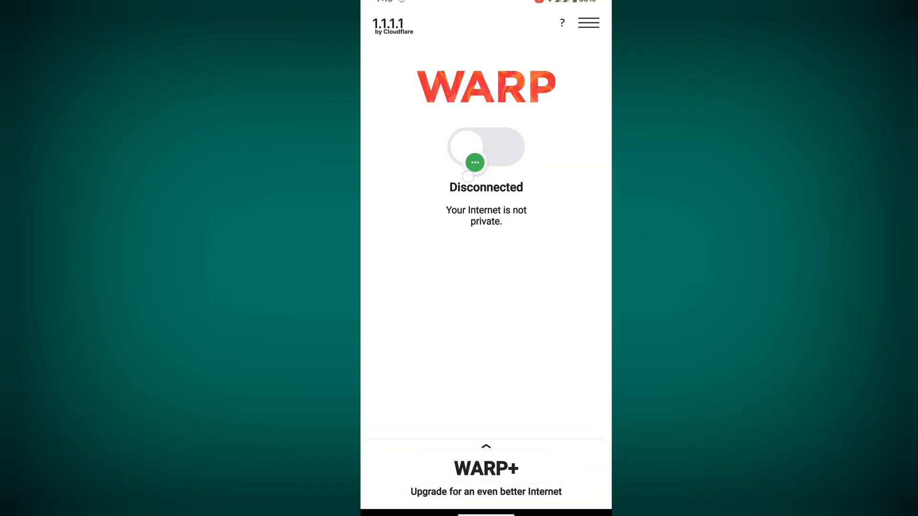
{"action": "left_click", "coordinate": [486, 148]}
- Launch Facebook from the app drawer, save the login info, and open its menu
{"action": "left_click_drag", "start_coordinate": [487, 512], "coordinate": [486, 323]}
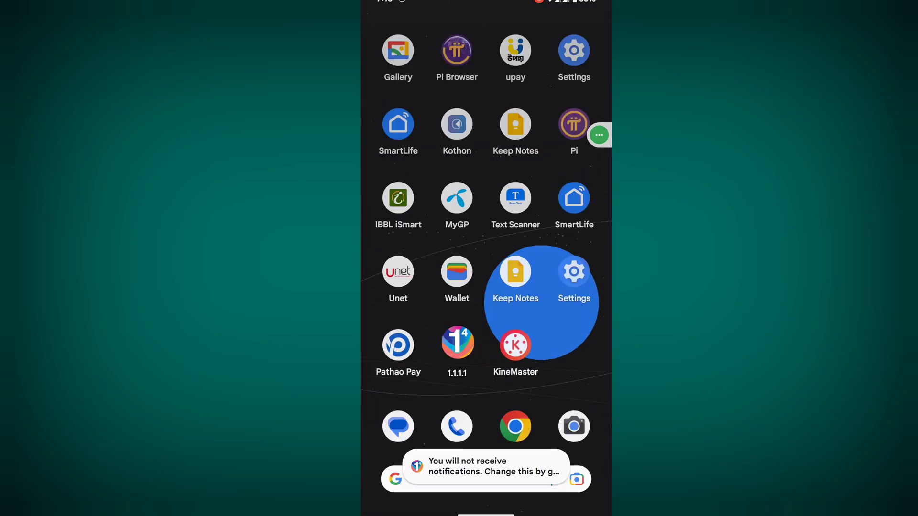
{"action": "left_click_drag", "start_coordinate": [495, 368], "coordinate": [495, 180]}
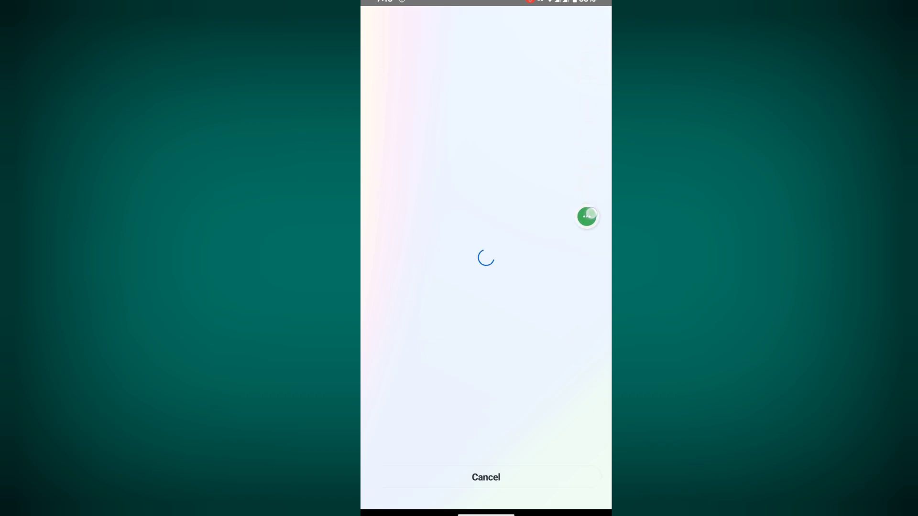
{"action": "left_click_drag", "start_coordinate": [587, 217], "coordinate": [529, 416]}
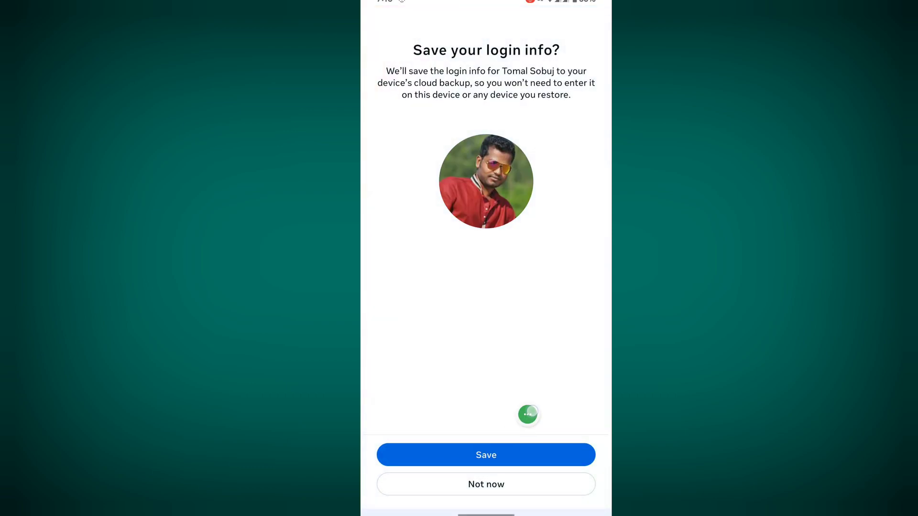
{"action": "left_click", "coordinate": [517, 451]}
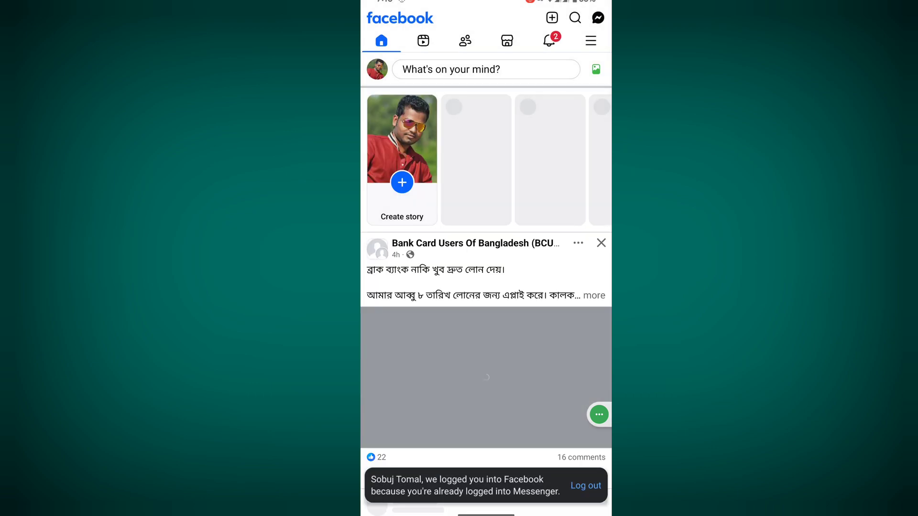
{"action": "mouse_move", "coordinate": [599, 415]}
{"action": "left_mouse_down"}
{"action": "mouse_move", "coordinate": [583, 360]}
{"action": "mouse_move", "coordinate": [596, 53]}
{"action": "mouse_move", "coordinate": [606, 117]}
{"action": "left_mouse_up"}
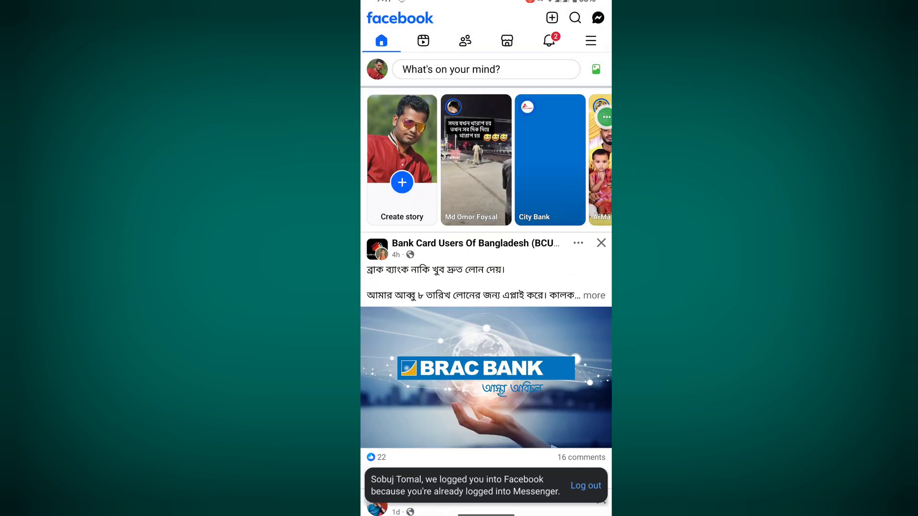
{"action": "left_click", "coordinate": [590, 41]}
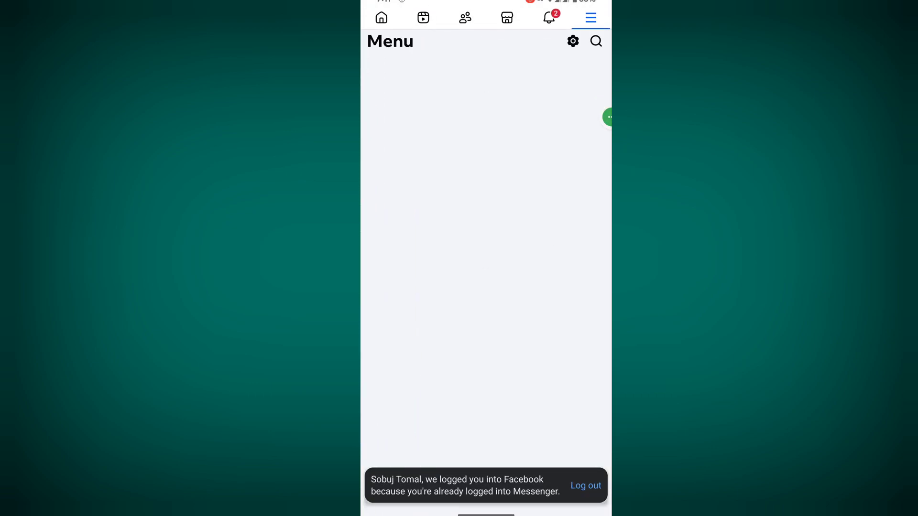
- View the Professional dashboard insights (2,644 views over 28 days), then go home
{"action": "mouse_move", "coordinate": [562, 180]}
{"action": "left_mouse_down"}
{"action": "mouse_move", "coordinate": [492, 213]}
{"action": "mouse_move", "coordinate": [598, 142]}
{"action": "left_mouse_up"}
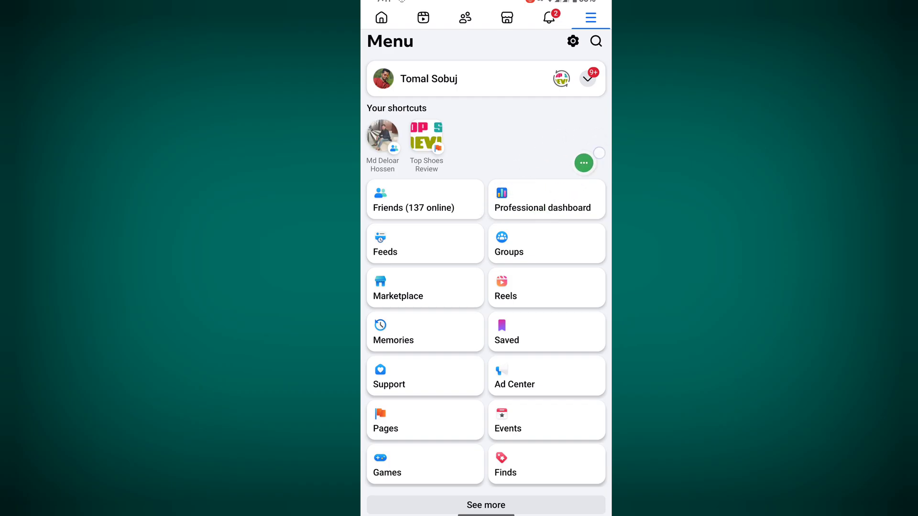
{"action": "left_click", "coordinate": [543, 201]}
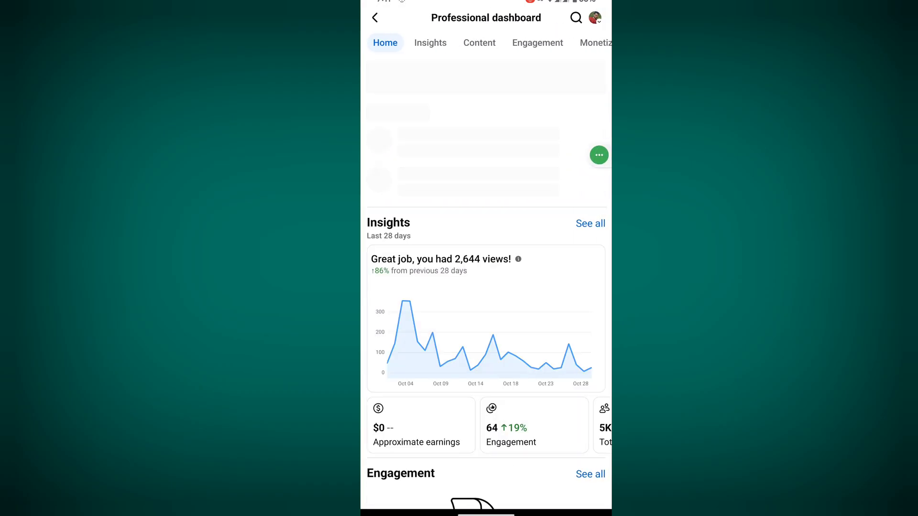
{"action": "key", "text": "super"}
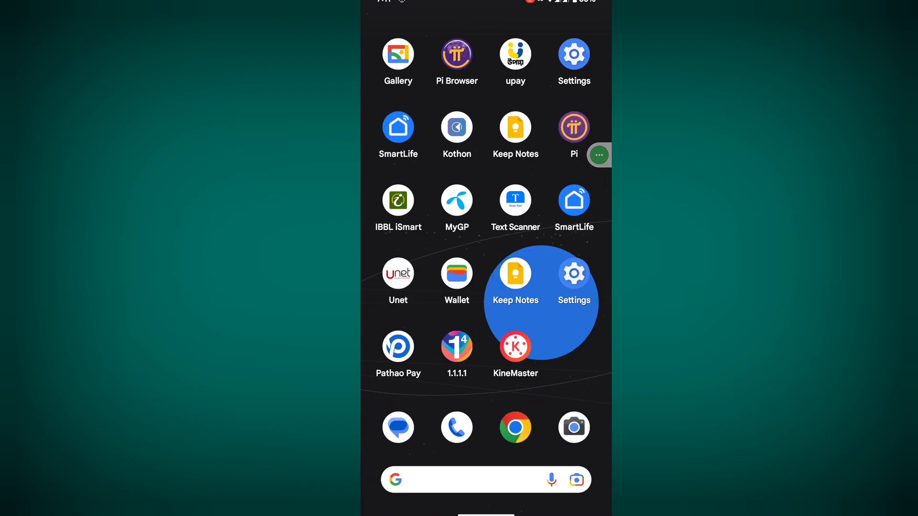